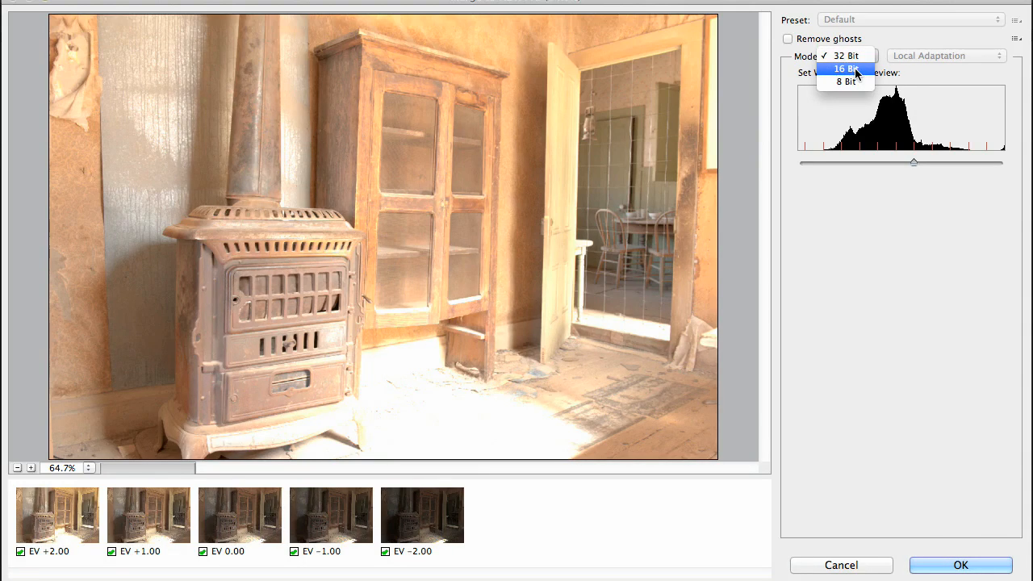
- Switch the HDR merge mode to 16 Bit
left_click(855, 70)
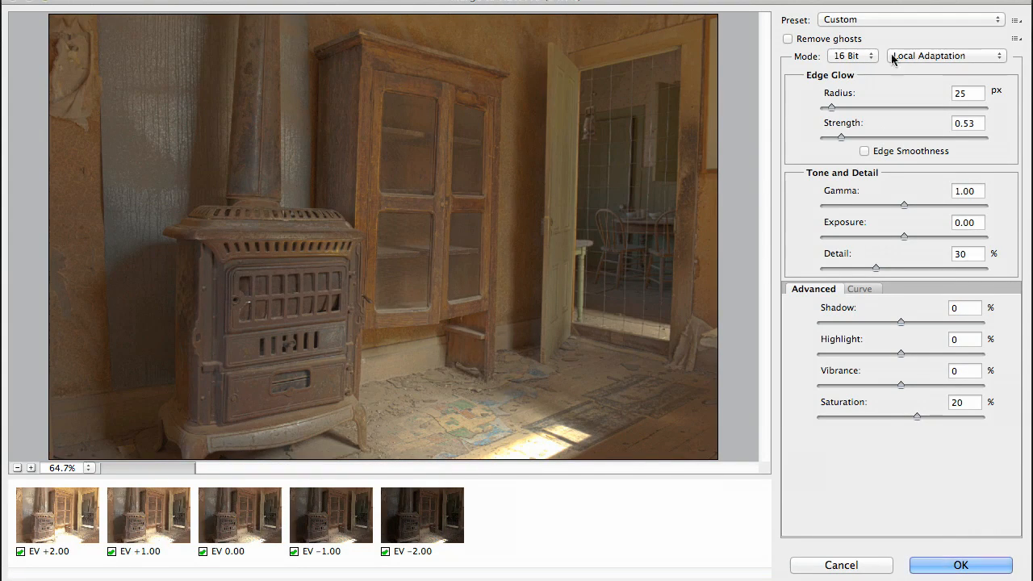
- Preview the Equalize Histogram, Exposure and Gamma, and Highlight Compression toning methods on the merged image, and return to Local Adaptation
left_click(943, 57)
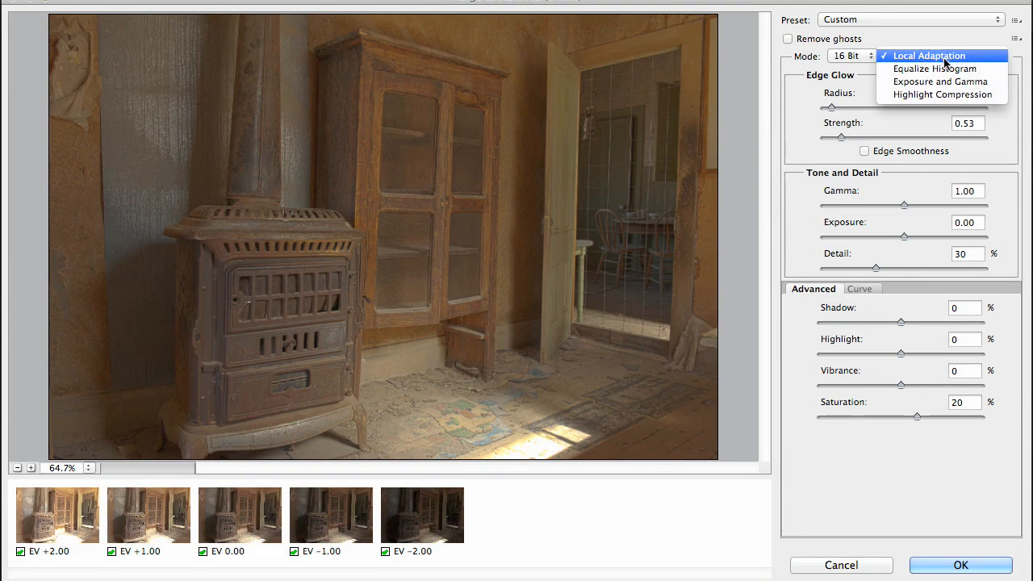
left_click(947, 69)
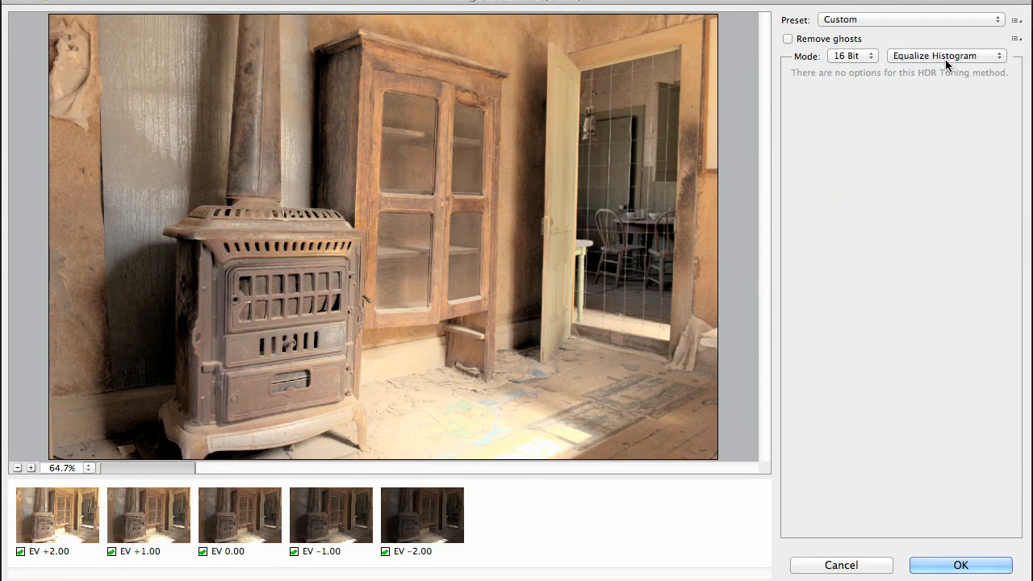
left_click(945, 57)
left_click(966, 71)
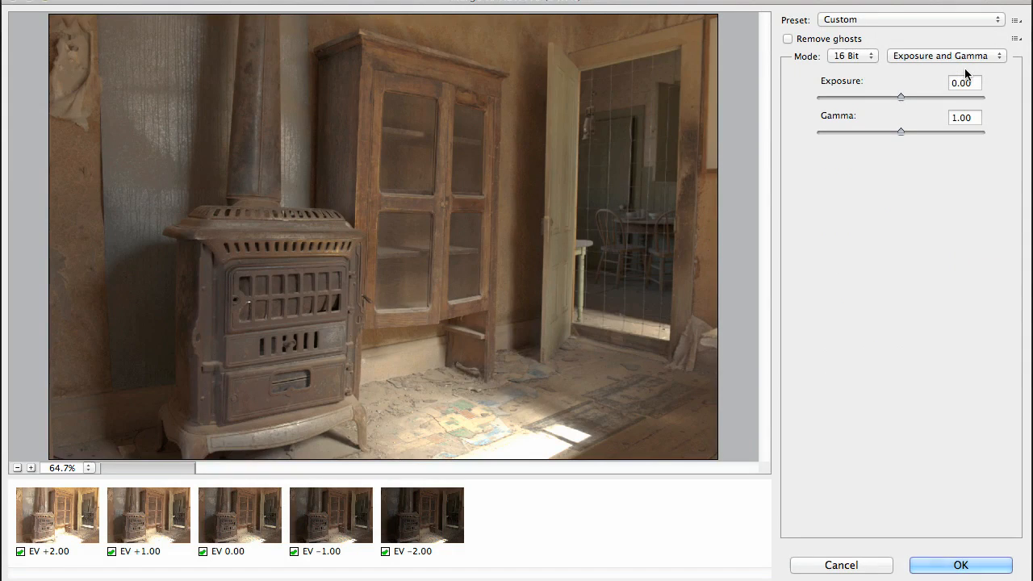
left_click(953, 54)
left_click(953, 69)
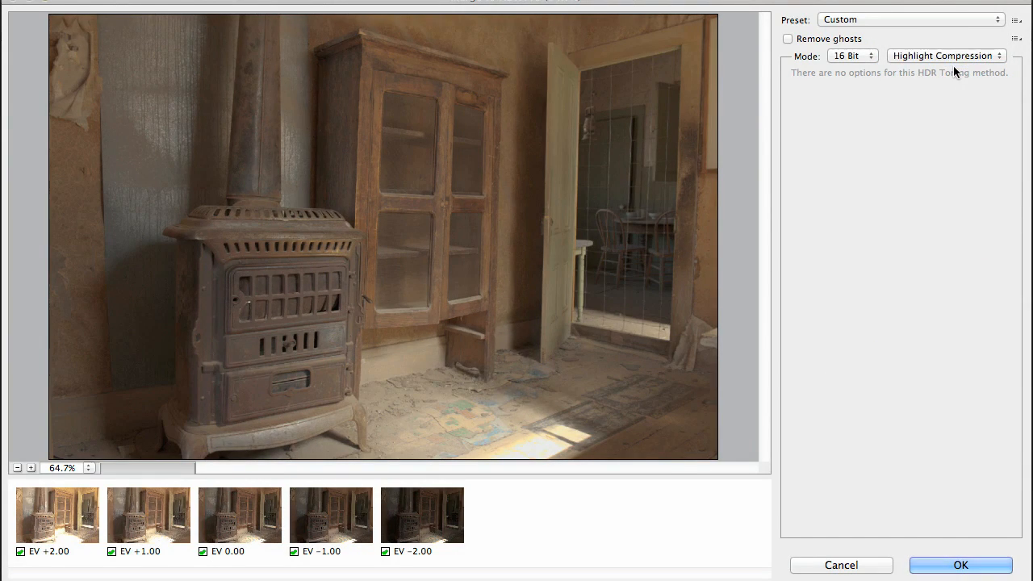
left_click(955, 57)
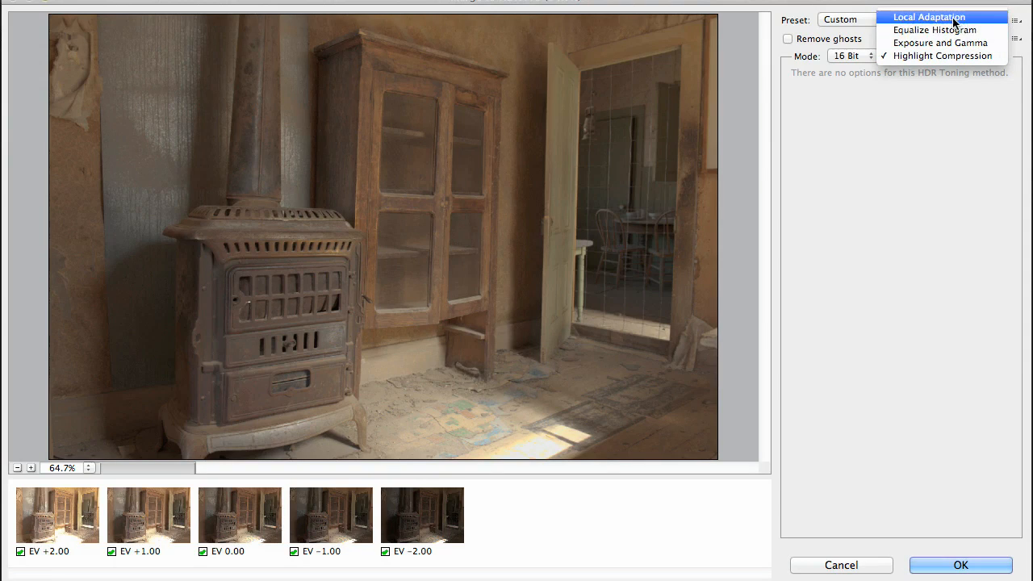
left_click(955, 18)
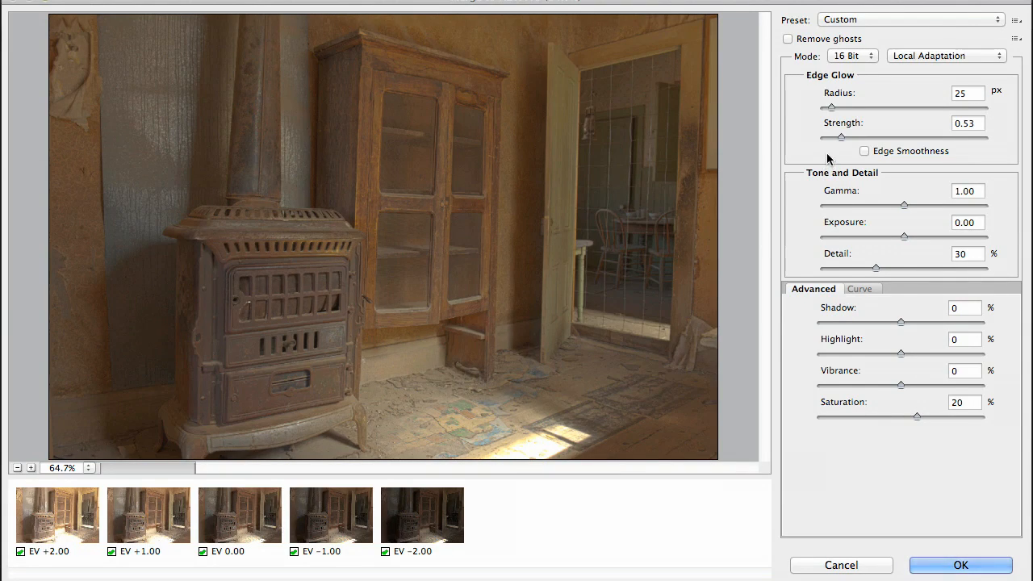
- Set the Edge Glow strength to 1.35 and try radius values of 455, 71 and 345 px
left_click_drag(842, 136, 879, 139)
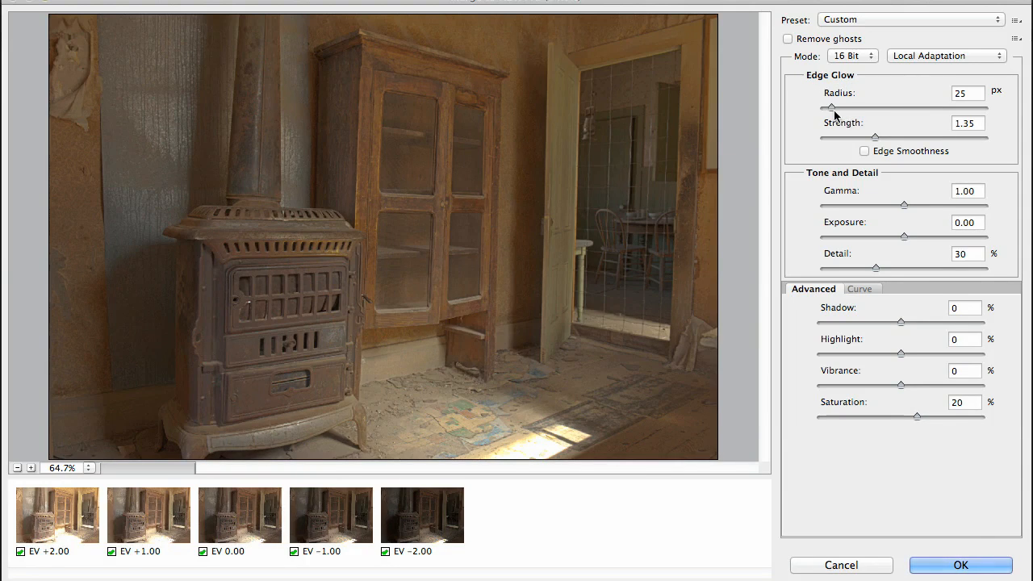
left_click_drag(831, 109, 972, 108)
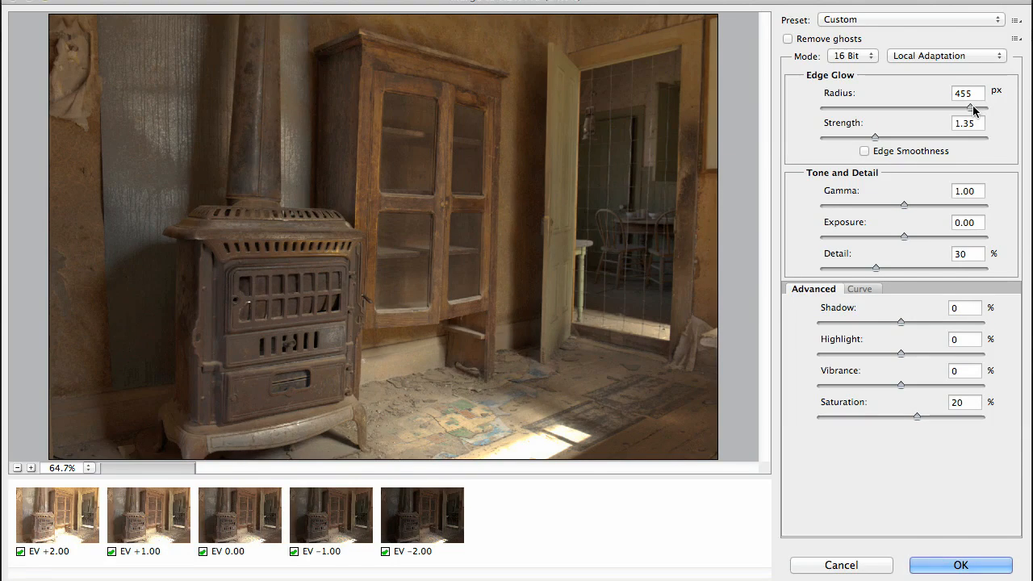
left_click(974, 108)
left_click_drag(974, 108, 847, 114)
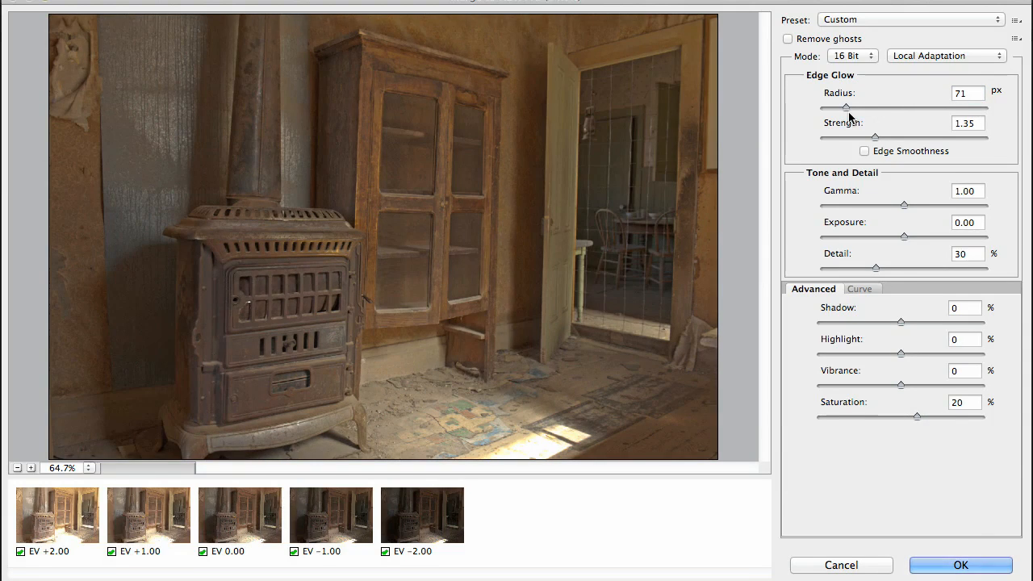
left_click_drag(849, 113, 936, 108)
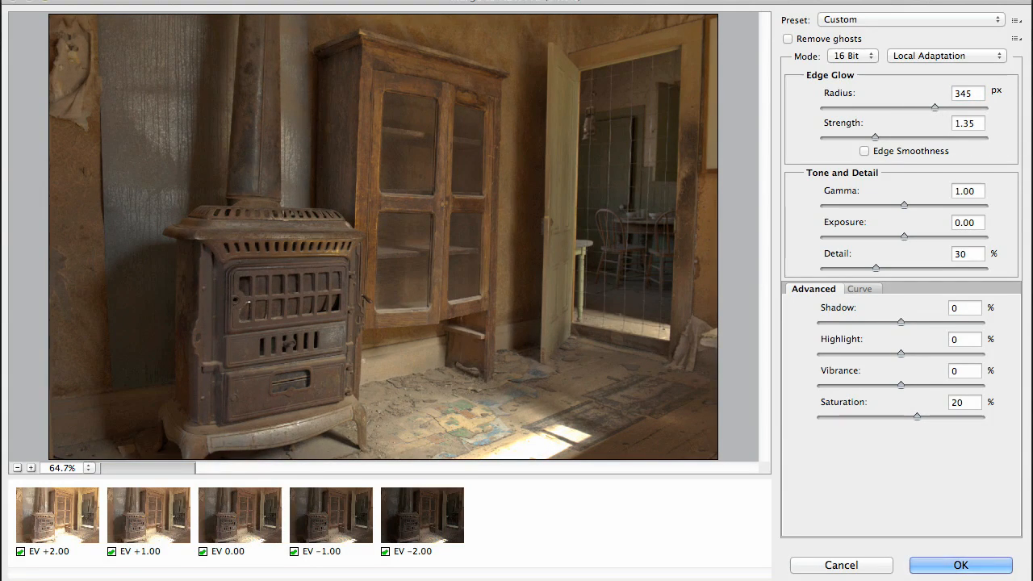
- Raise the Edge Glow strength to about 3.86 and compare the effect at radii of 423, 1 and 330 px
left_click(949, 141)
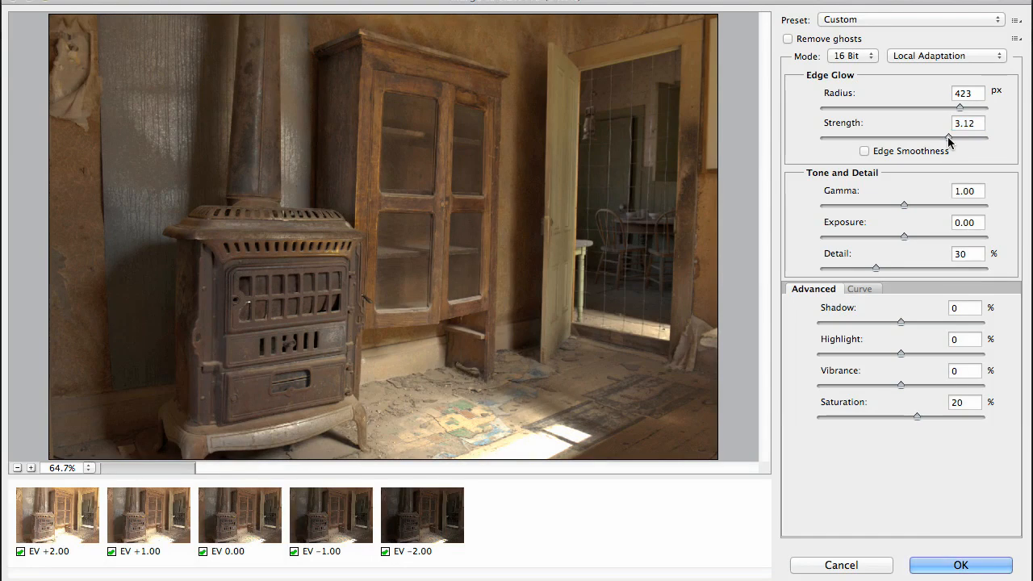
left_click(964, 139)
left_click(980, 139)
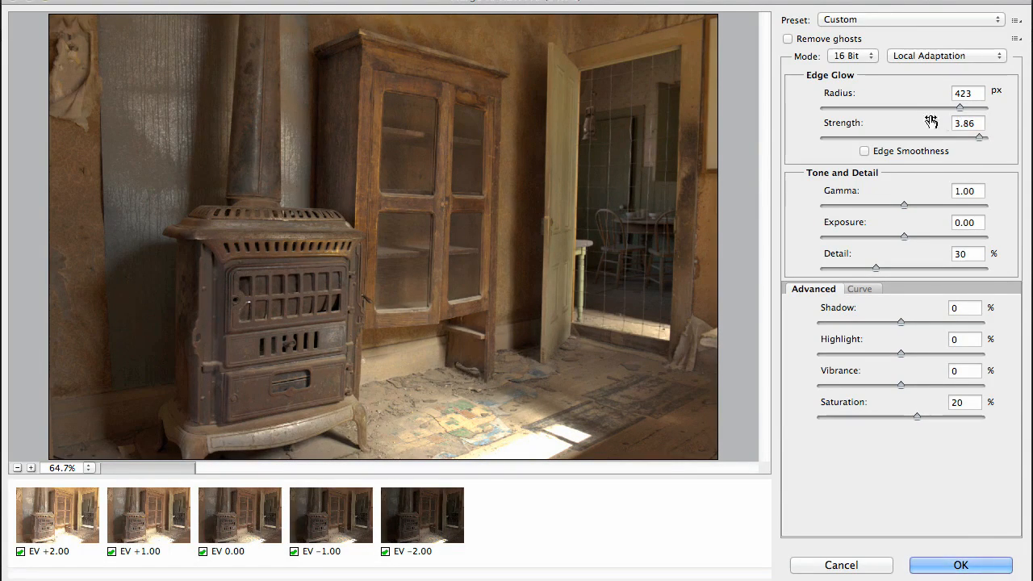
left_click_drag(961, 106, 810, 101)
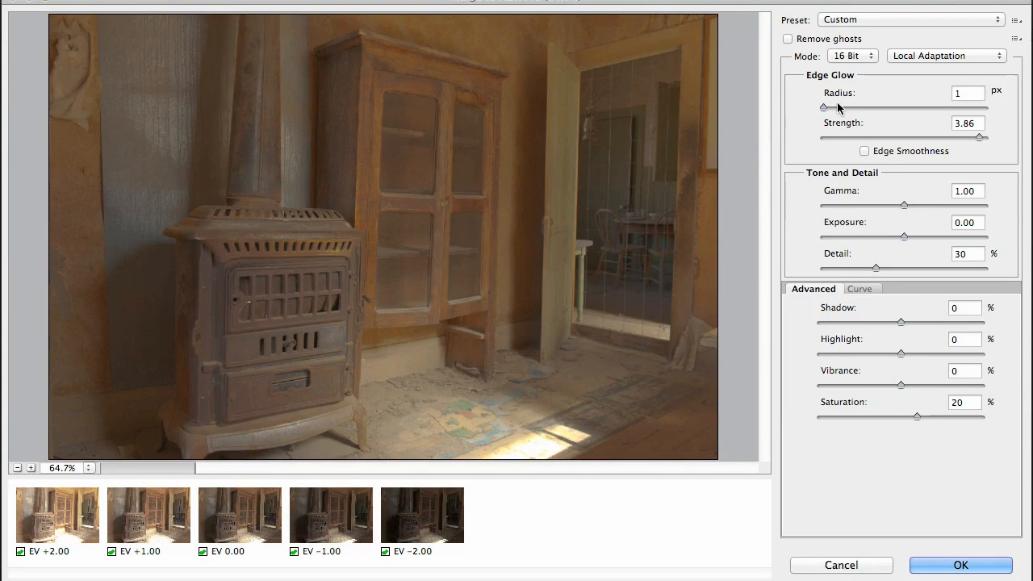
left_click_drag(824, 108, 929, 105)
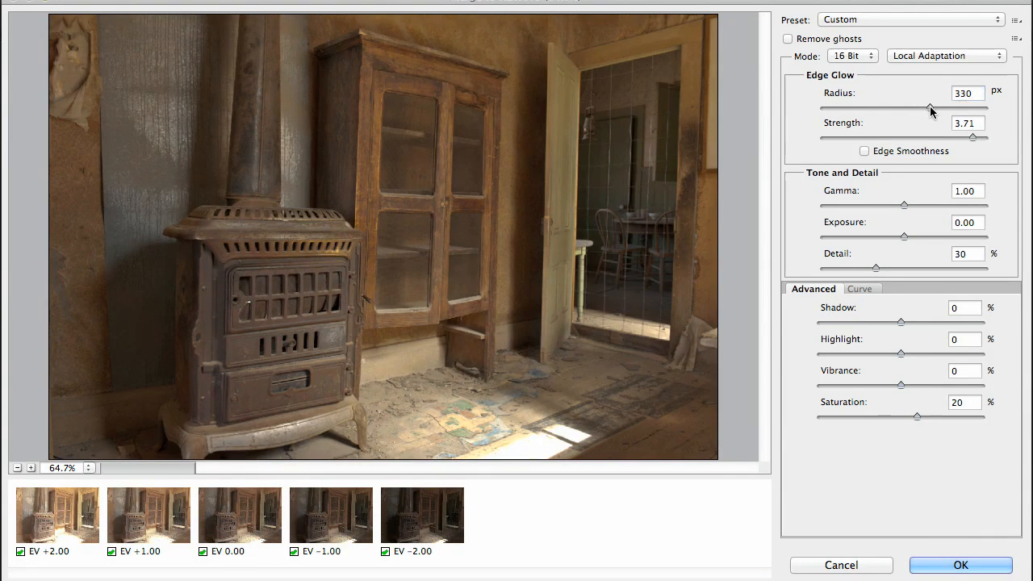
- Set the Edge Glow radius to 295 px and the strength to 4.00, with Edge Smoothness turned on
left_click_drag(931, 103, 919, 107)
left_click(866, 151)
left_click(865, 150)
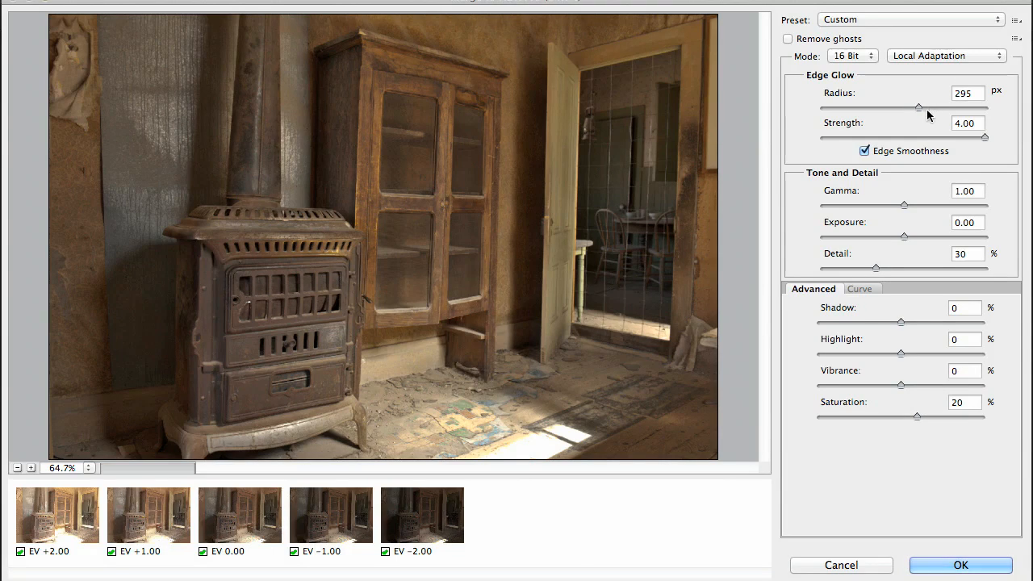
- Compare Edge Glow radii of 420, 36 and 433 px, and set the radius to 368 px with strength 3.67
left_click_drag(919, 107, 959, 108)
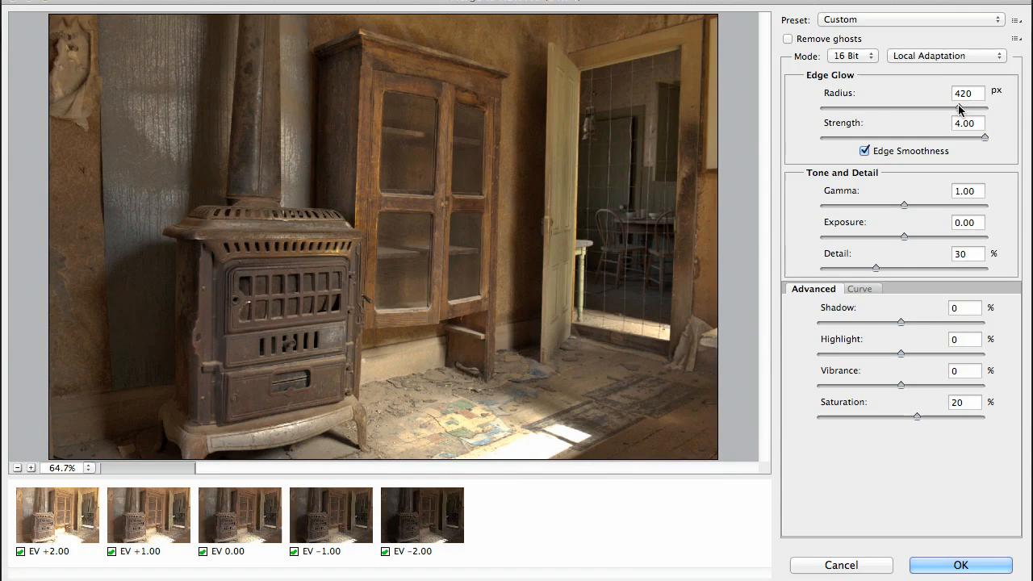
left_click(834, 106)
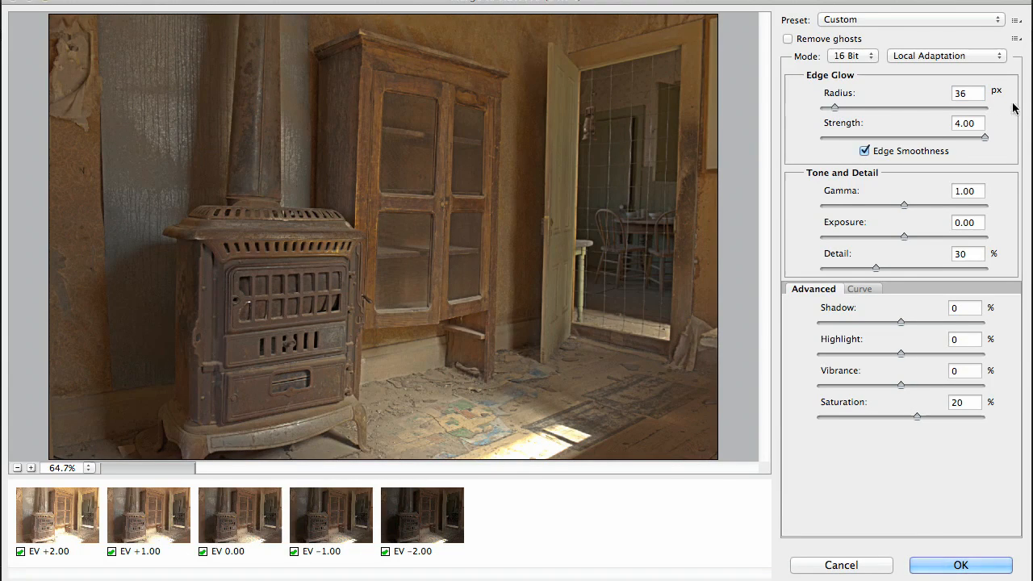
left_click(963, 107)
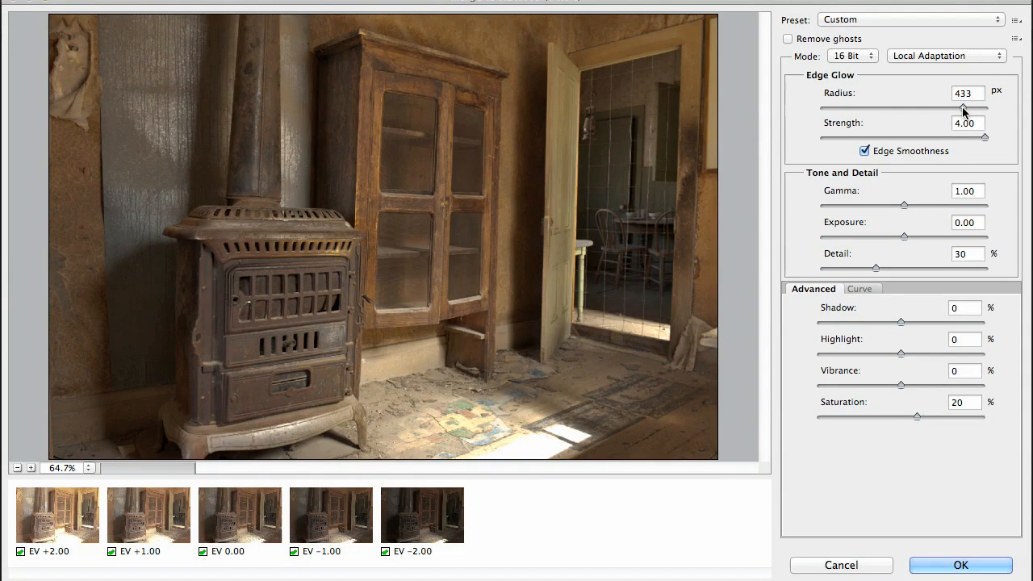
left_click_drag(963, 106, 969, 105)
left_click_drag(970, 102, 950, 104)
mouse_move(981, 138)
left_mouse_down()
mouse_move(958, 142)
mouse_move(972, 139)
left_mouse_up()
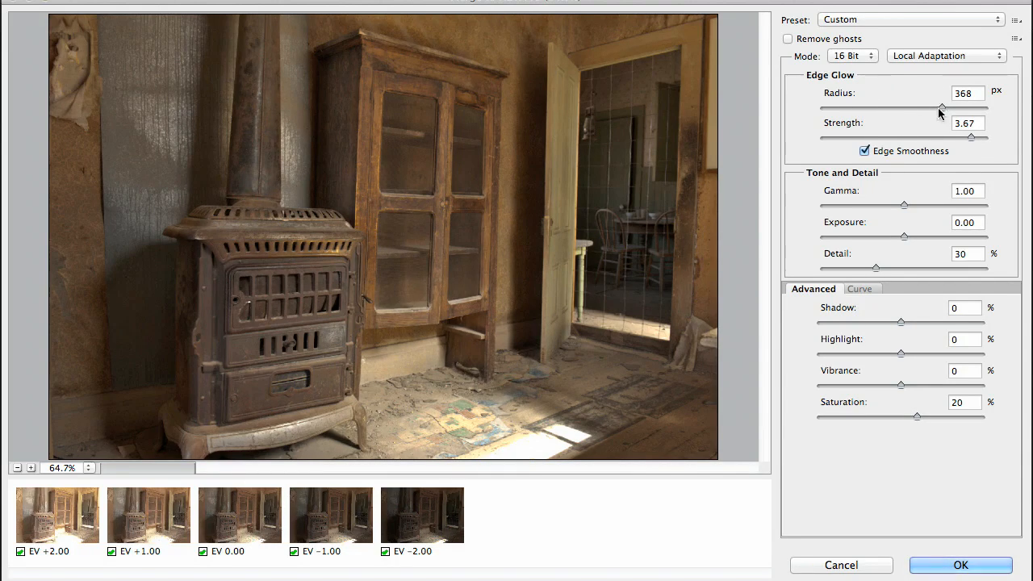
- Set the Edge Glow strength to 4.00, testing a radius of 1 px before raising the radius to 320 px
left_click(966, 93)
left_click(952, 145)
left_click_drag(835, 107, 820, 107)
left_click_drag(971, 136, 1030, 146)
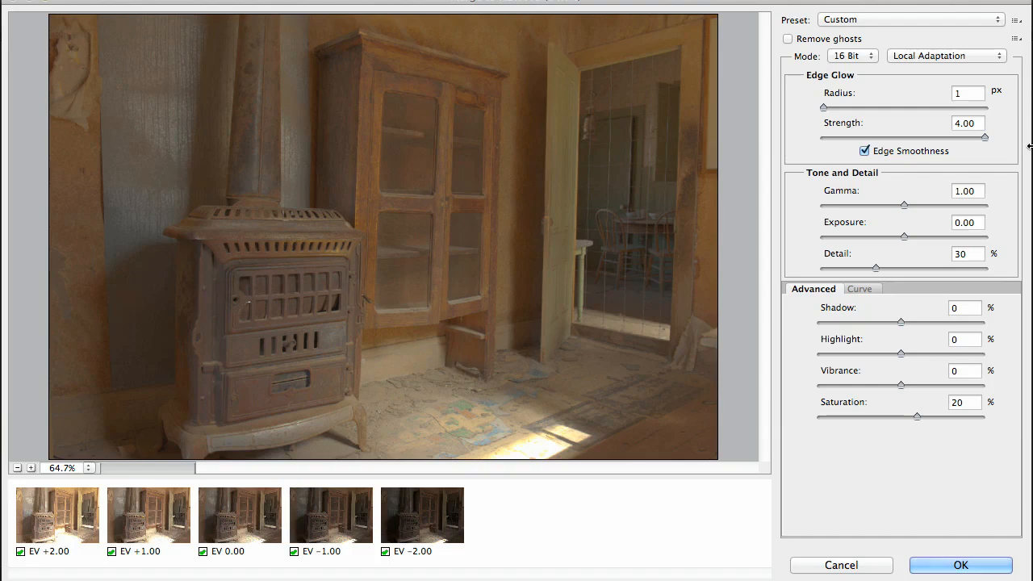
left_click_drag(824, 107, 927, 109)
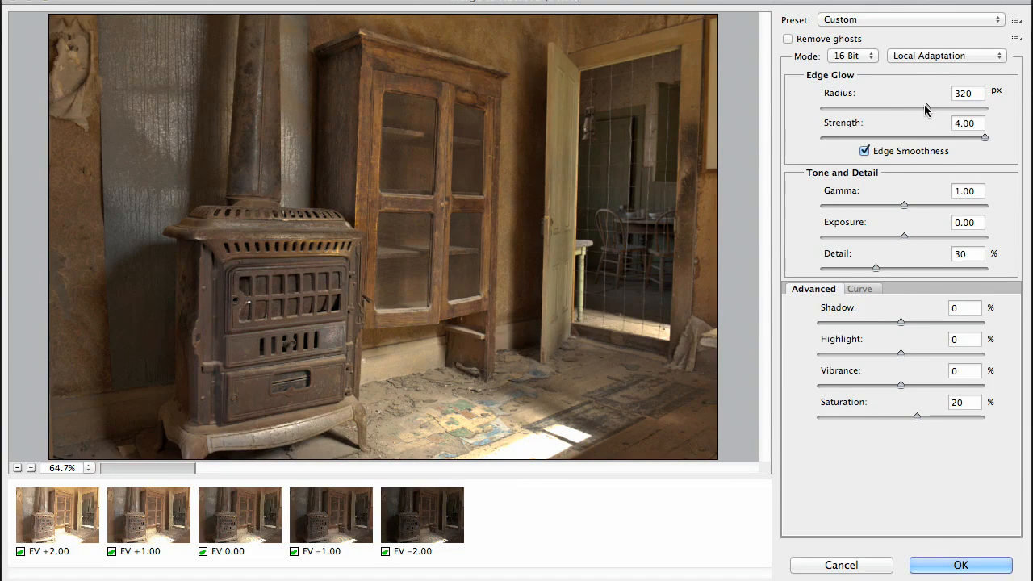